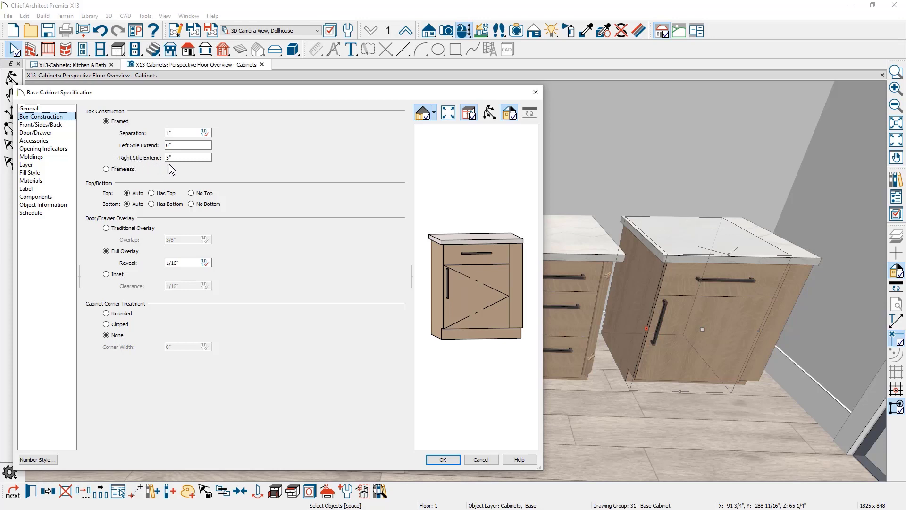
# Apply the 5" right stile extension to the framed base cabinet and slide the cabinet toward the adjacent side wall.
pyautogui.click(441, 460)
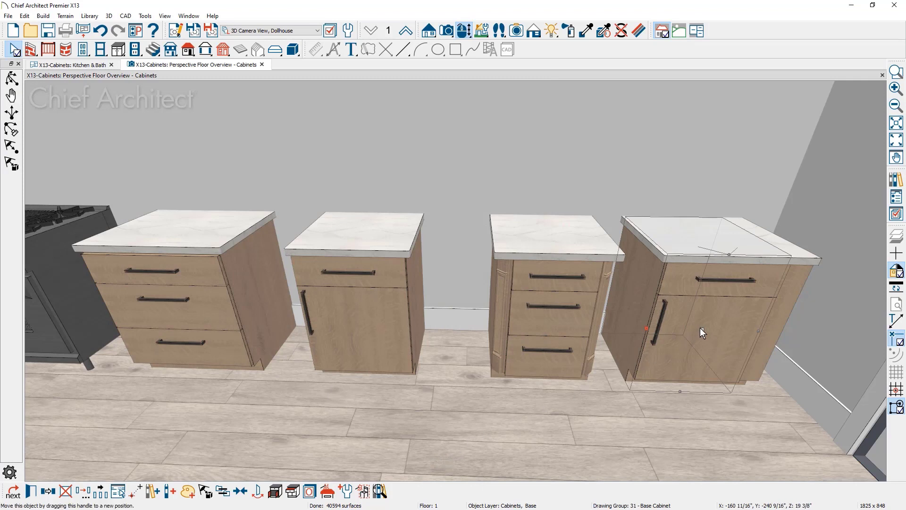
pyautogui.moveTo(699, 327); pyautogui.dragTo(756, 335)
pyautogui.click(770, 331)
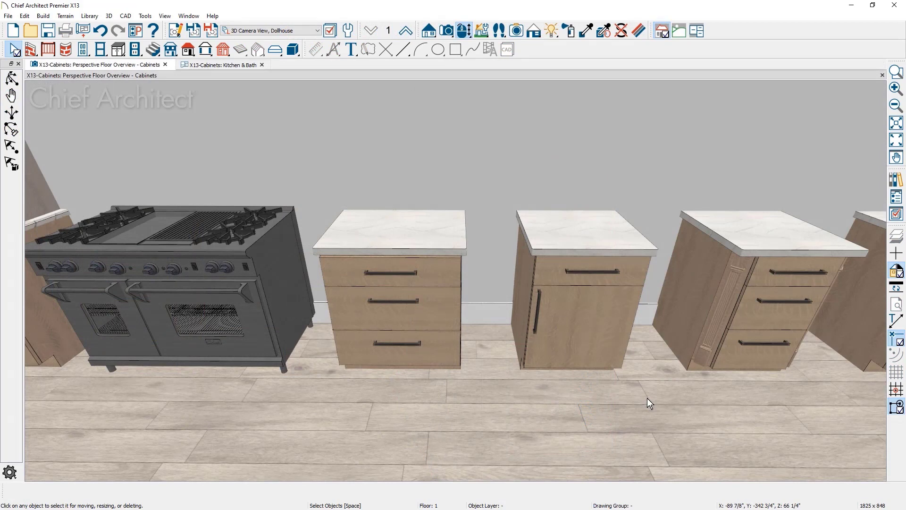
# Set the right reveal to 1" on the front of the frameless base cabinet with one drawer and one door.
pyautogui.click(594, 316)
pyautogui.doubleClick(594, 316)
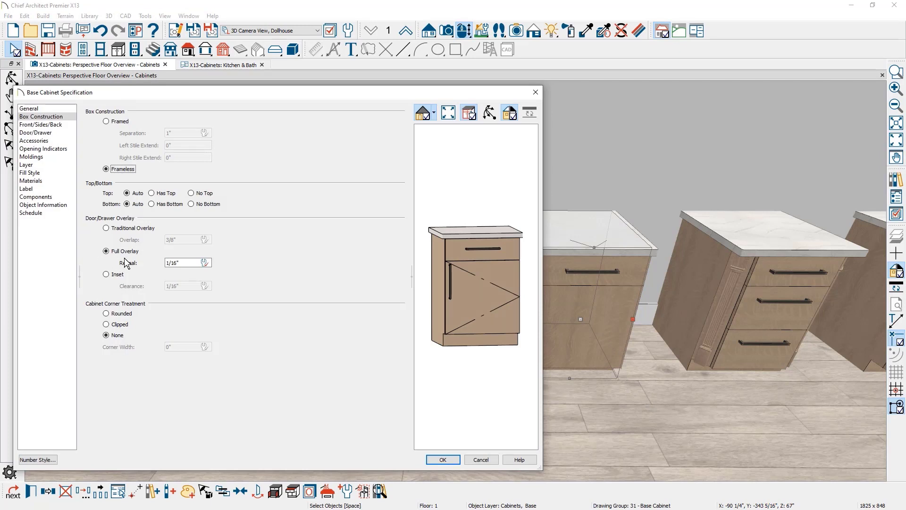
pyautogui.click(71, 126)
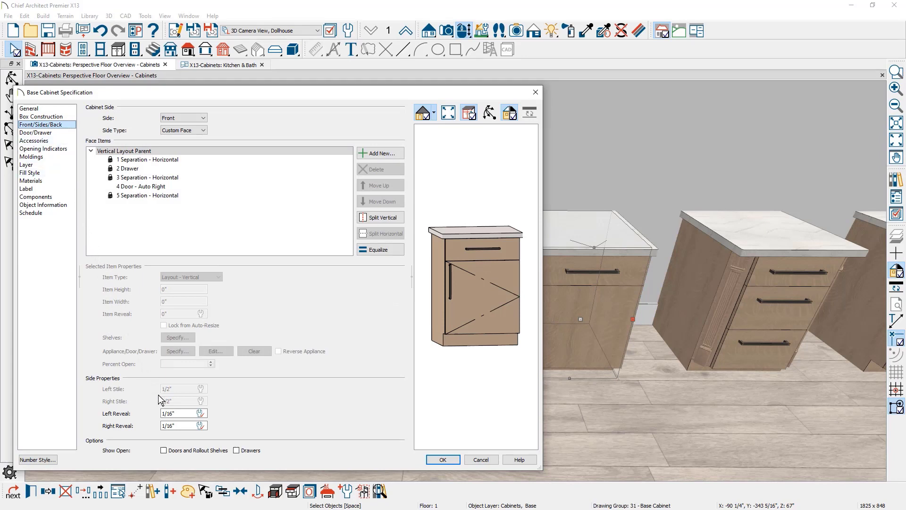
pyautogui.moveTo(188, 426); pyautogui.dragTo(132, 425)
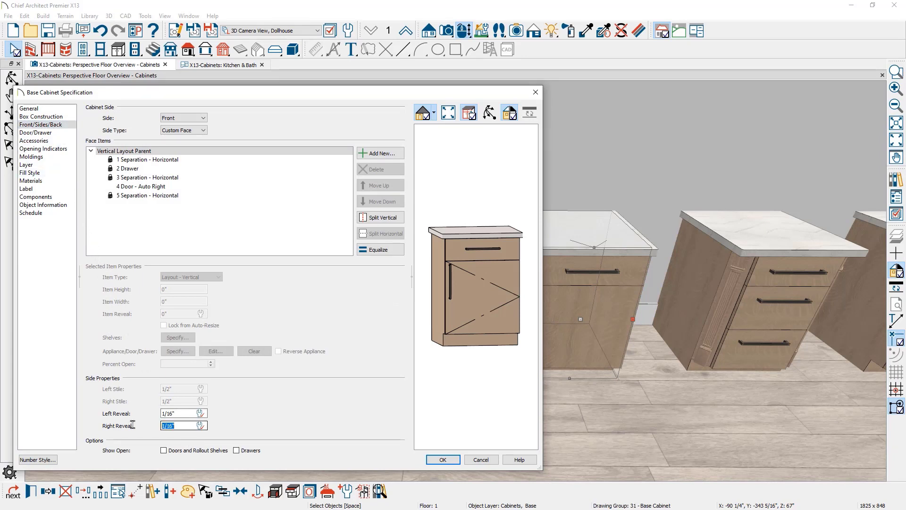
pyautogui.write('1"')
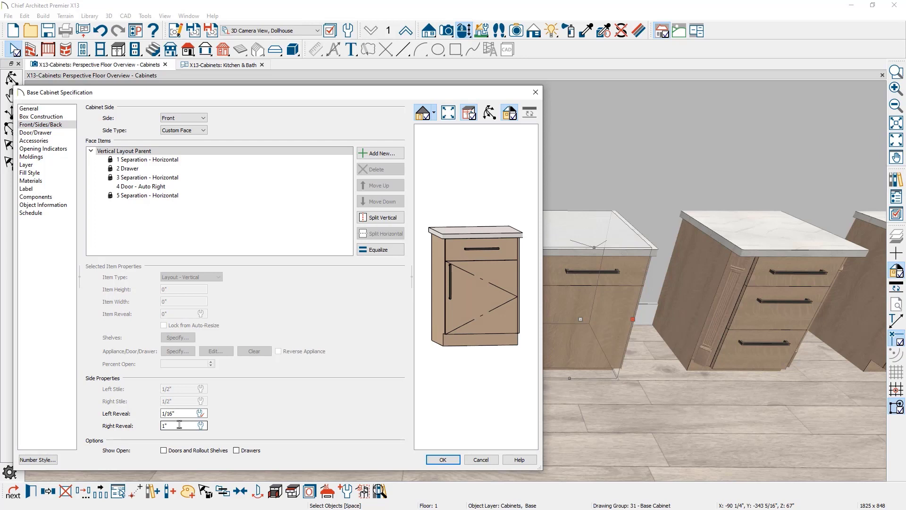
pyautogui.scroll(3, 524, 284)
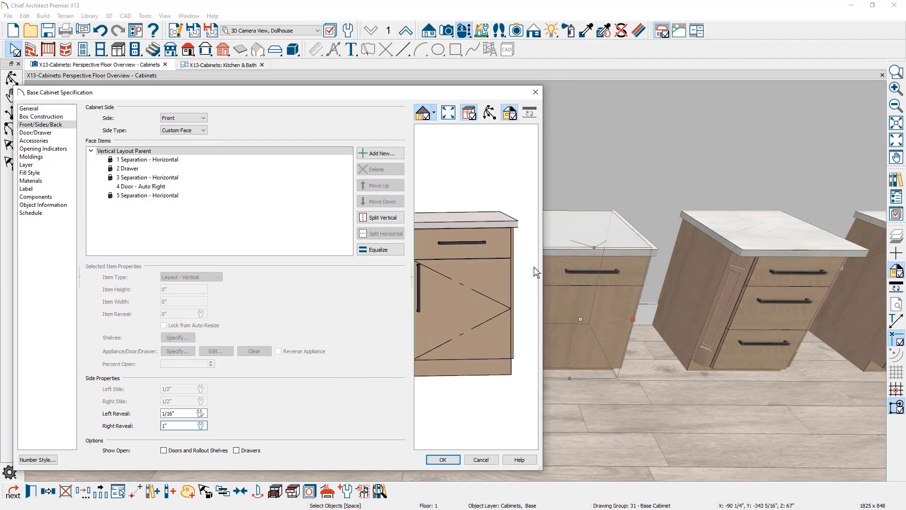
pyautogui.scroll(2, 524, 283)
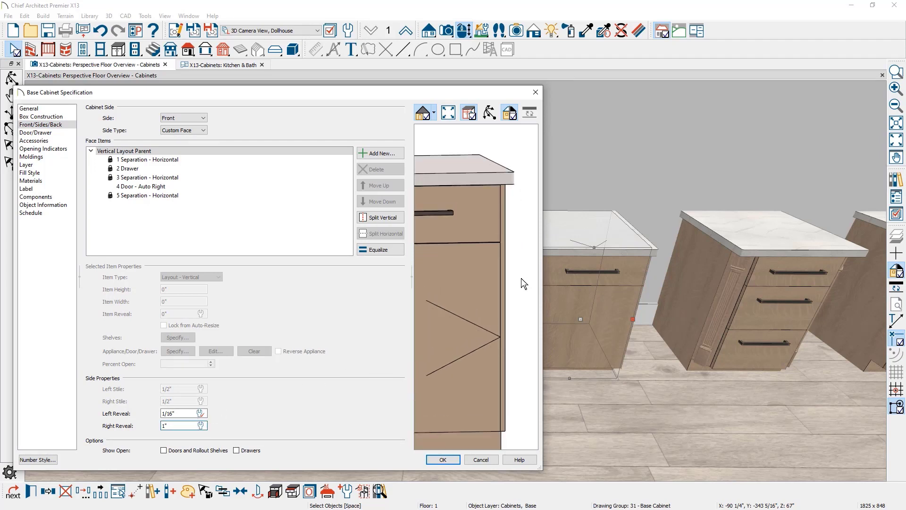
pyautogui.click(448, 462)
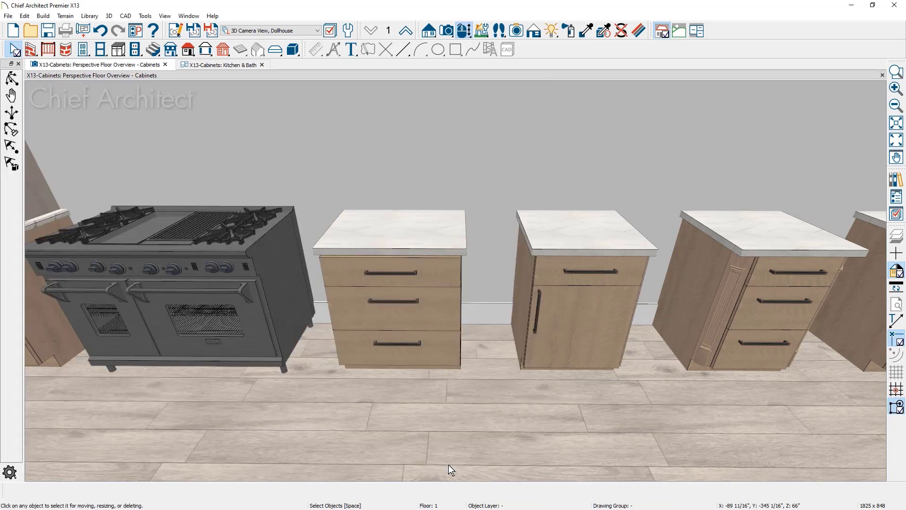
# Set the left overlap of the top drawer to 0" on the three-drawer base cabinet beside the range.
pyautogui.click(434, 316)
pyautogui.doubleClick(433, 317)
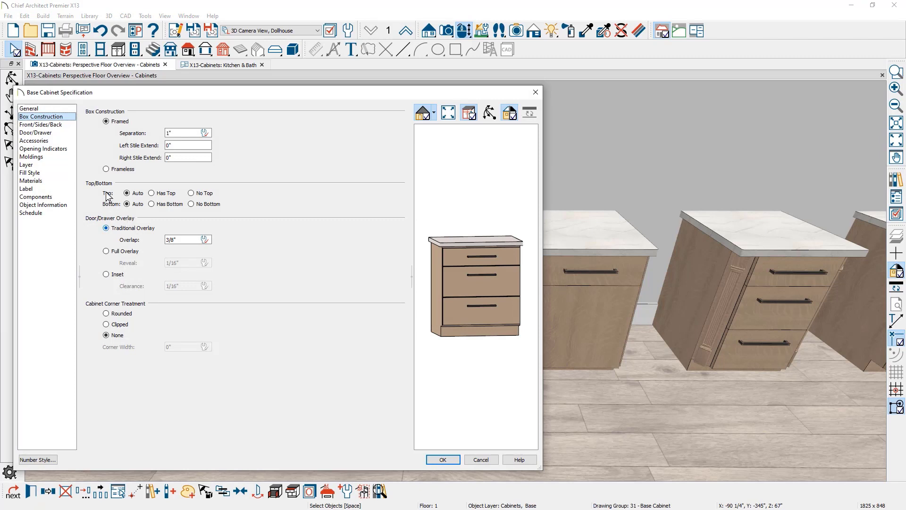
pyautogui.click(40, 125)
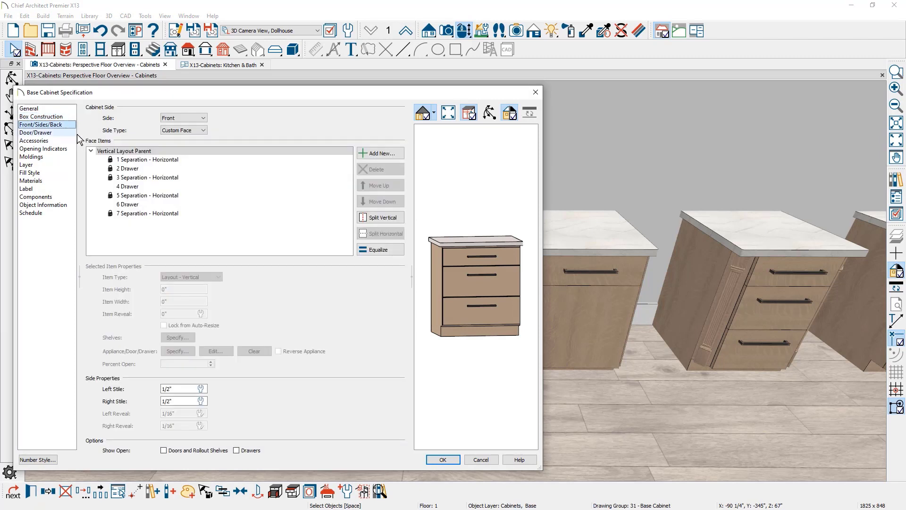
pyautogui.click(451, 256)
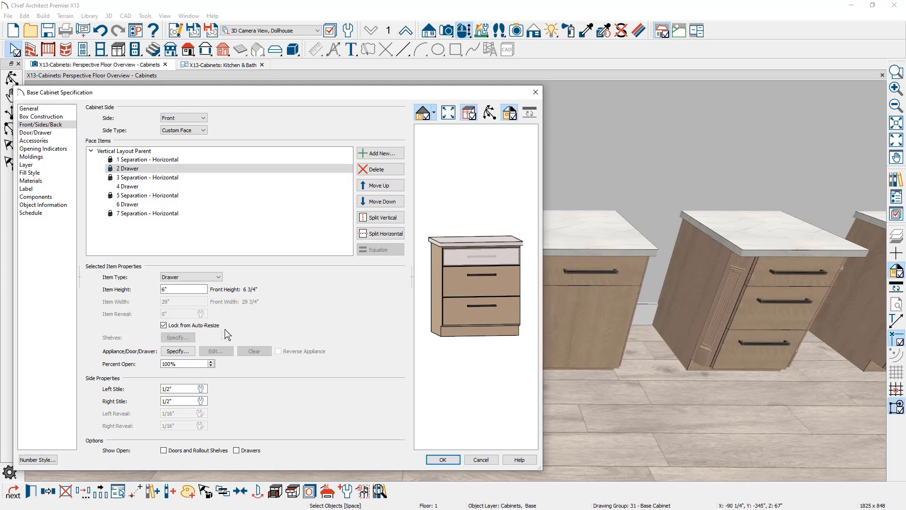
pyautogui.click(177, 351)
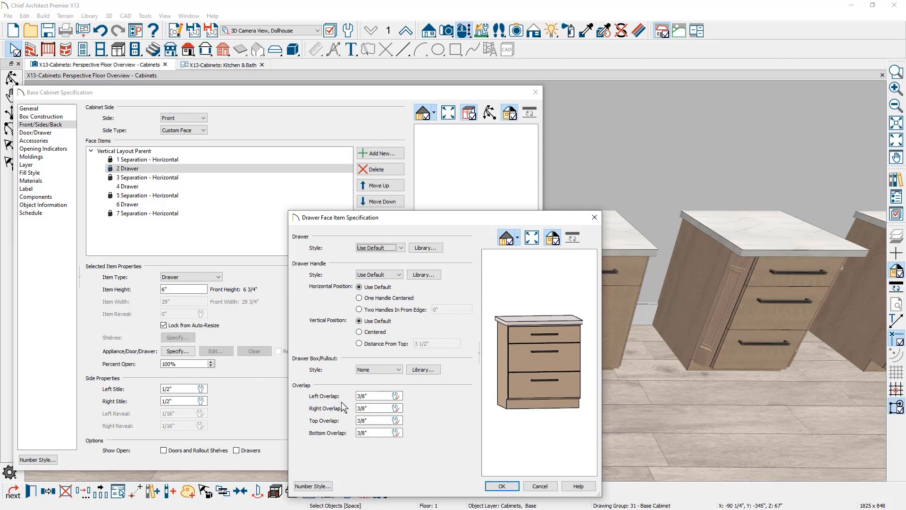
pyautogui.click(362, 396)
pyautogui.write('0')
pyautogui.press('Tab')
pyautogui.scroll(3, 492, 343)
pyautogui.scroll(3, 493, 344)
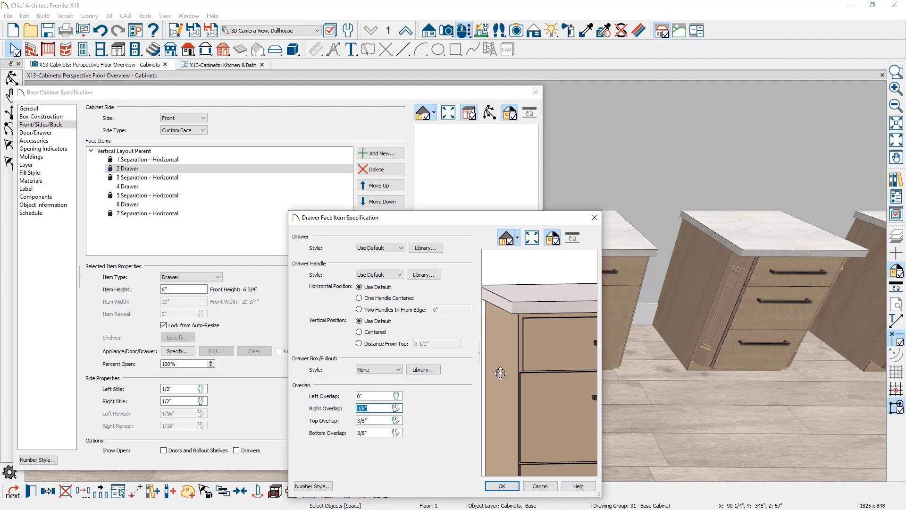
pyautogui.click(502, 486)
pyautogui.press('Return')
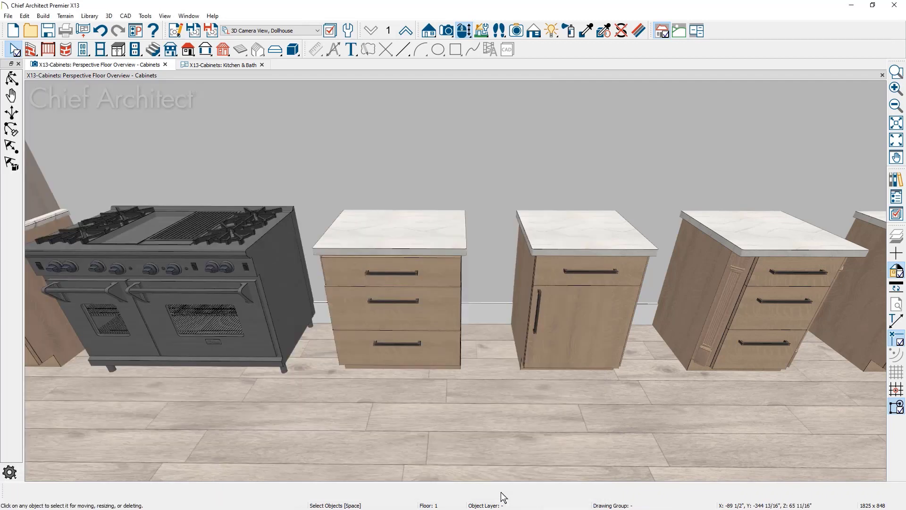
# Move the three-drawer base cabinet against the side of the range.
pyautogui.click(404, 320)
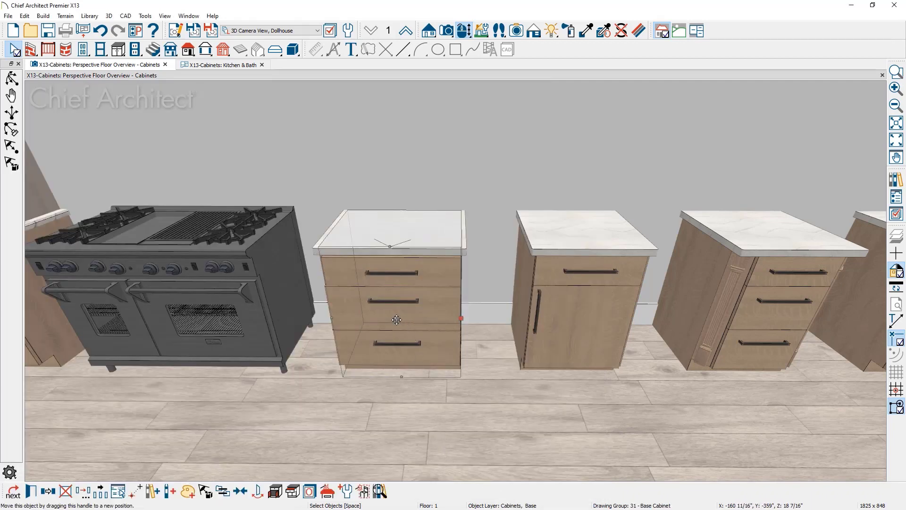
pyautogui.moveTo(396, 320); pyautogui.dragTo(315, 319)
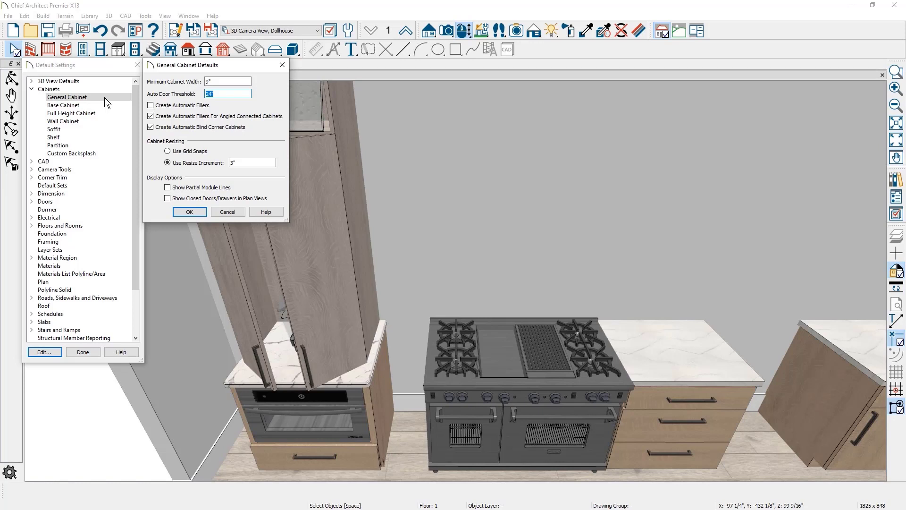
# Set the Auto Door Threshold to 27" in the general cabinet defaults.
pyautogui.click(225, 95)
pyautogui.hotkey('shift', 'Home')
pyautogui.write('27')
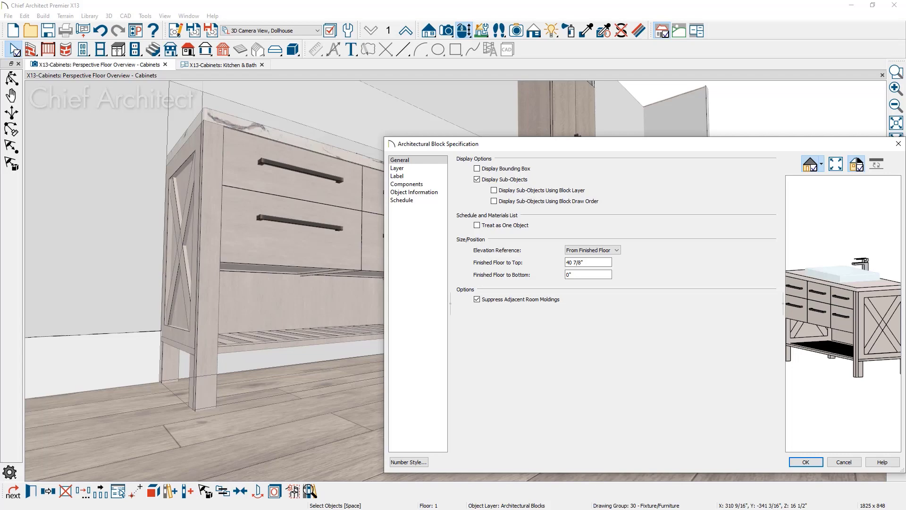
# Turn off Suppress Adjacent Room Moldings for the vanity's architectural block.
pyautogui.click(478, 301)
pyautogui.click(794, 461)
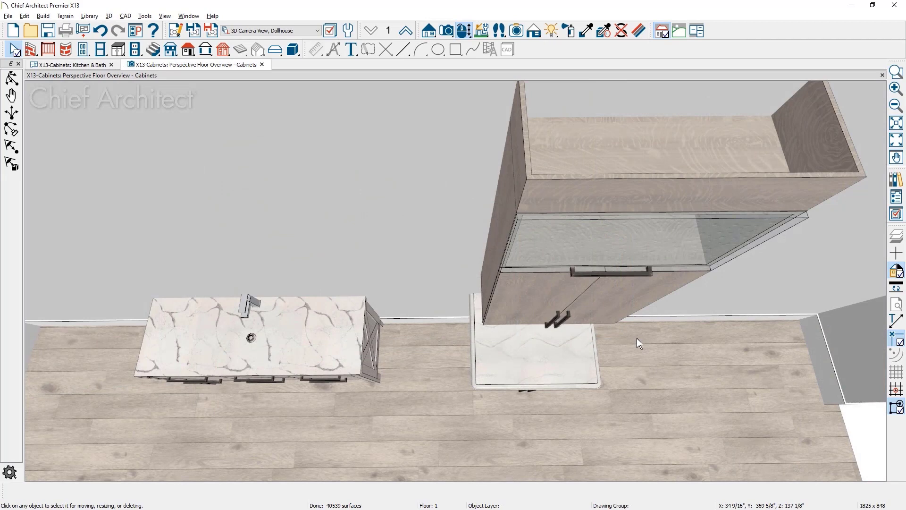
# Enable Offset Molding For Face Items on the wall cabinet's 6" high CA-001 crown molding.
pyautogui.doubleClick(619, 310)
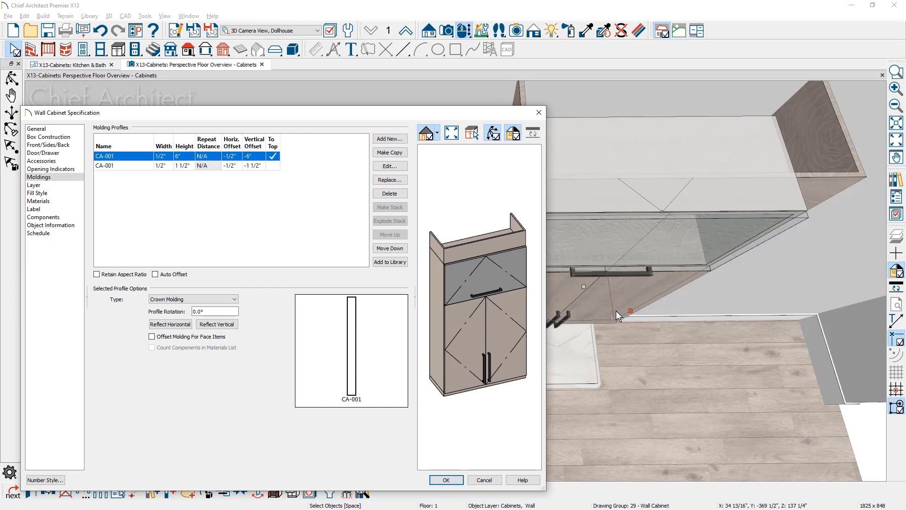
pyautogui.click(151, 338)
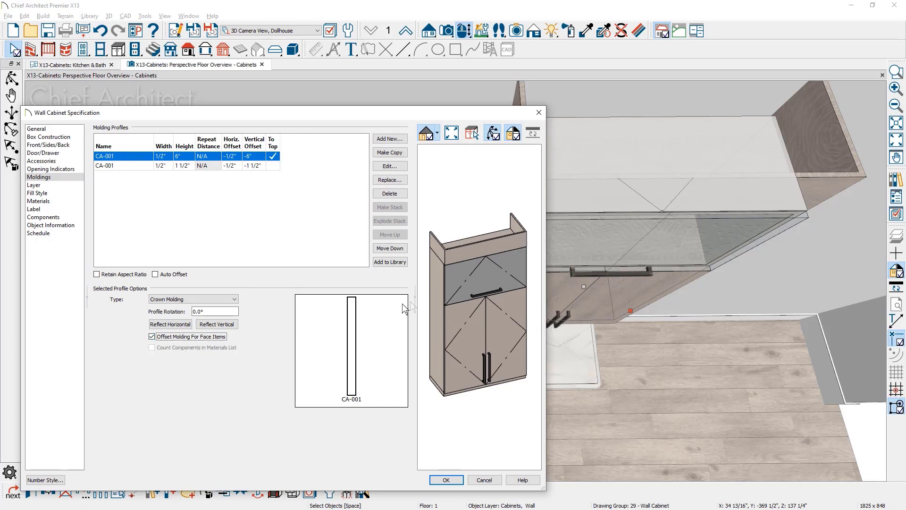
pyautogui.moveTo(449, 276); pyautogui.dragTo(467, 304)
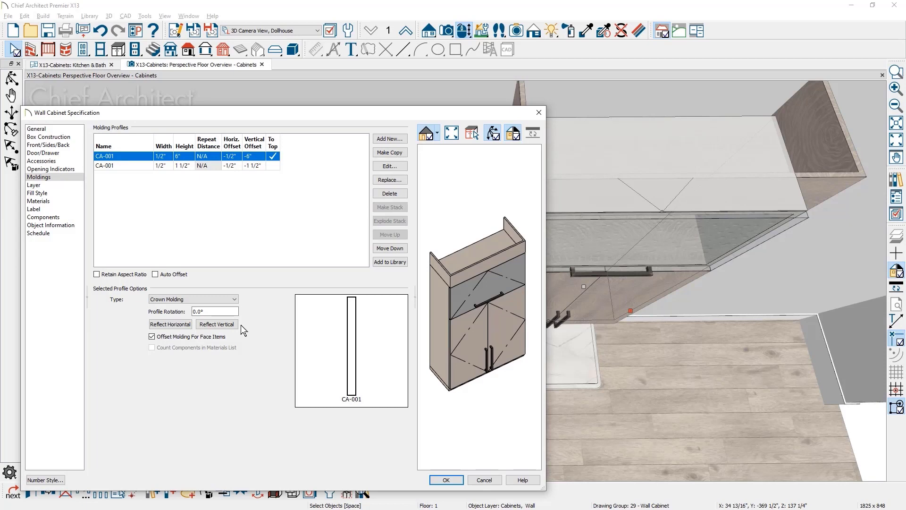
pyautogui.click(236, 298)
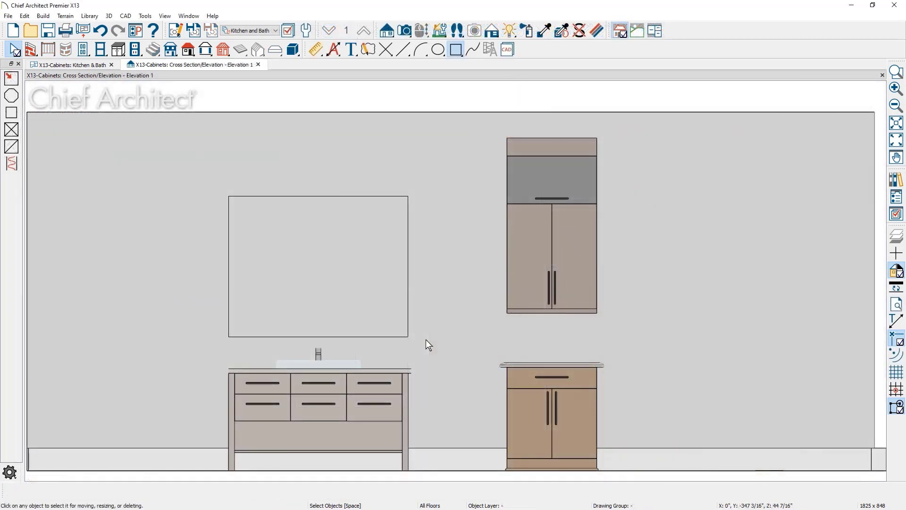
# Convert the rectangular polyline above the vanity into a custom backsplash on the default layer for its object type.
pyautogui.click(408, 318)
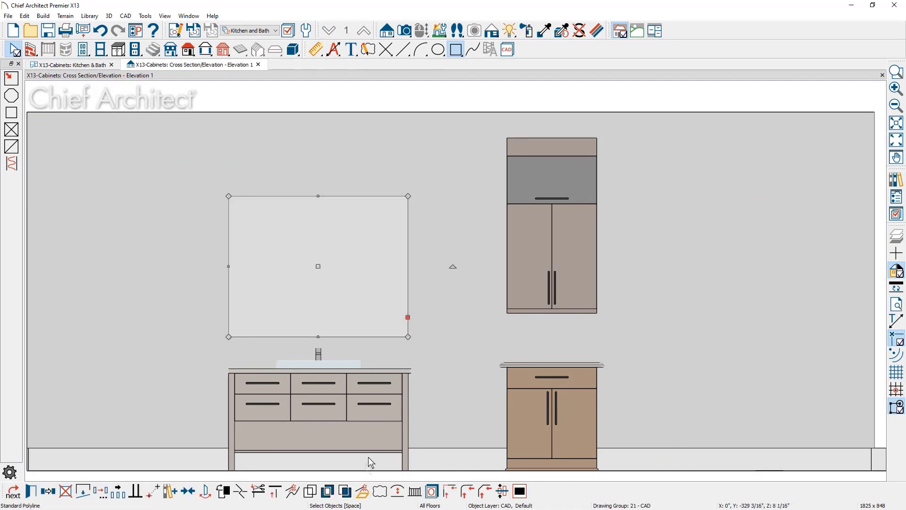
pyautogui.click(362, 491)
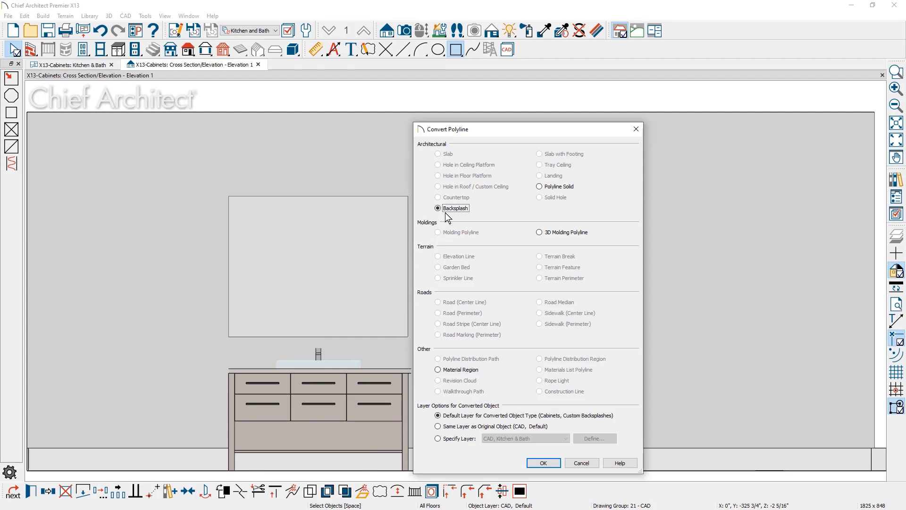
pyautogui.click(544, 463)
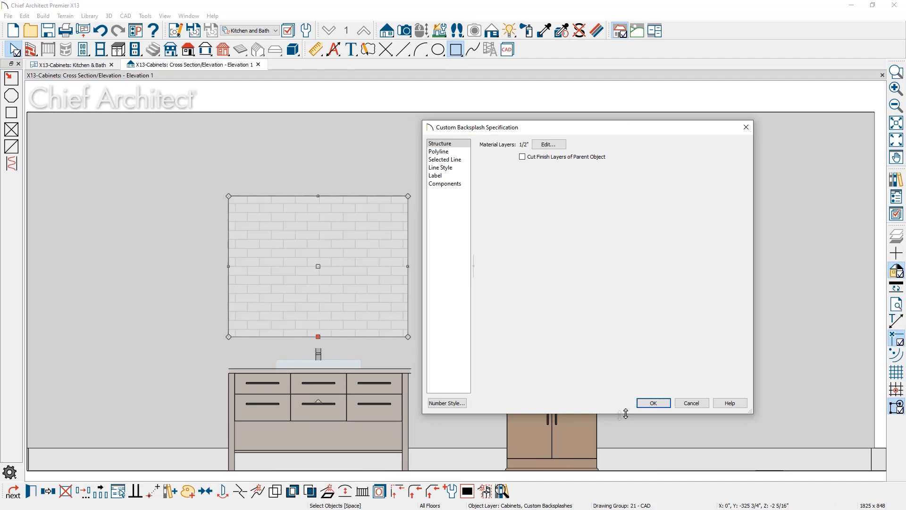
pyautogui.click(653, 403)
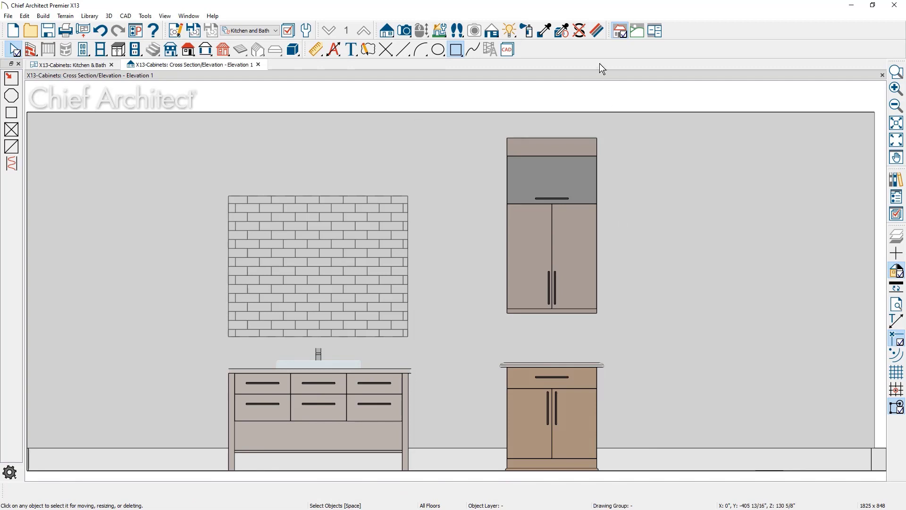
# Adjust the backsplash material definition, setting the Grid, Offset pattern's offset to 1/3.
pyautogui.click(597, 31)
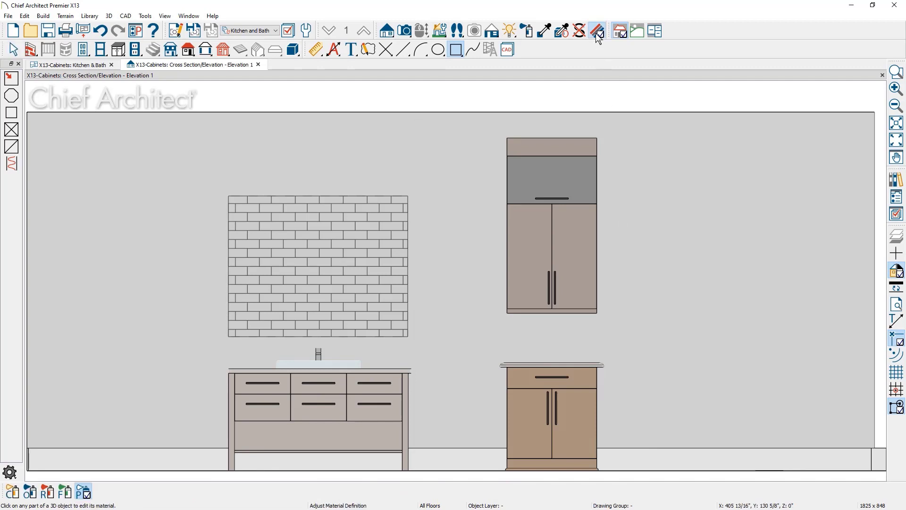
pyautogui.click(389, 274)
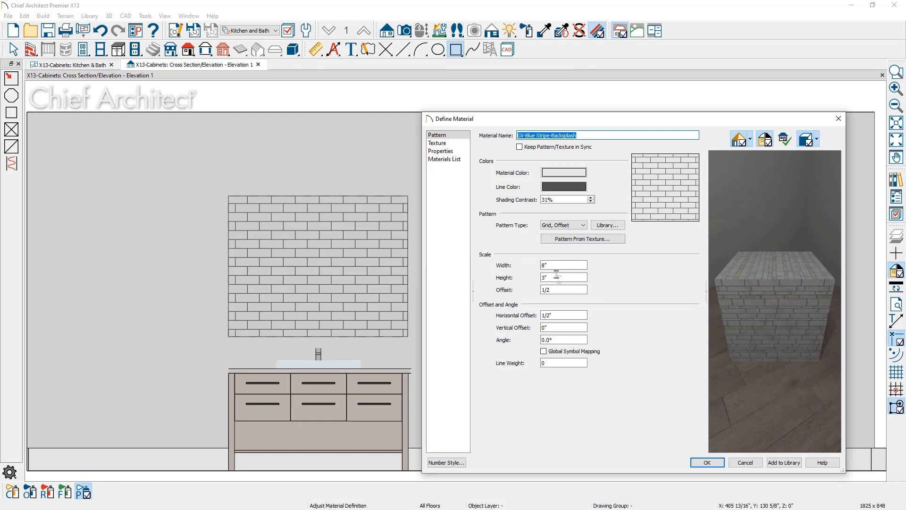
pyautogui.click(567, 290)
pyautogui.write('3')
pyautogui.press('Tab')
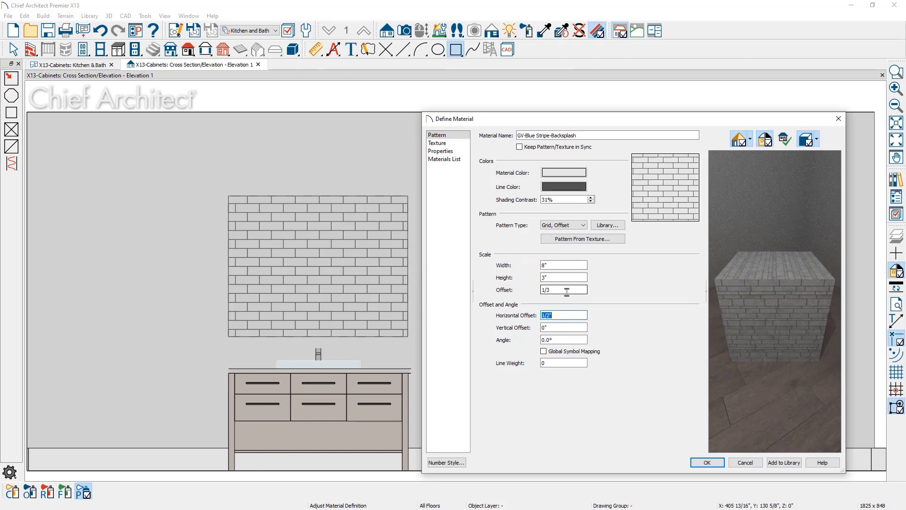
pyautogui.click(703, 462)
# Change the backsplash material's pattern type to Herringbone with a height of 4".
pyautogui.click(391, 314)
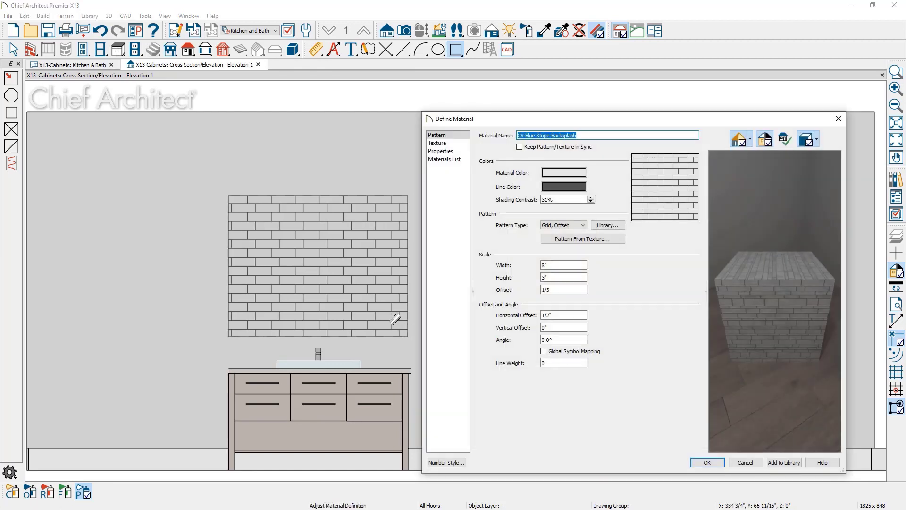
pyautogui.click(582, 226)
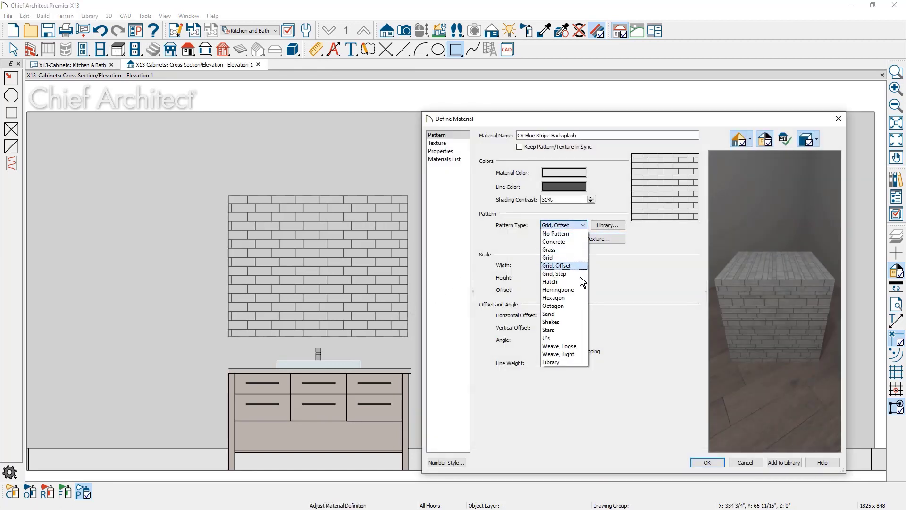
pyautogui.click(577, 290)
pyautogui.doubleClick(544, 277)
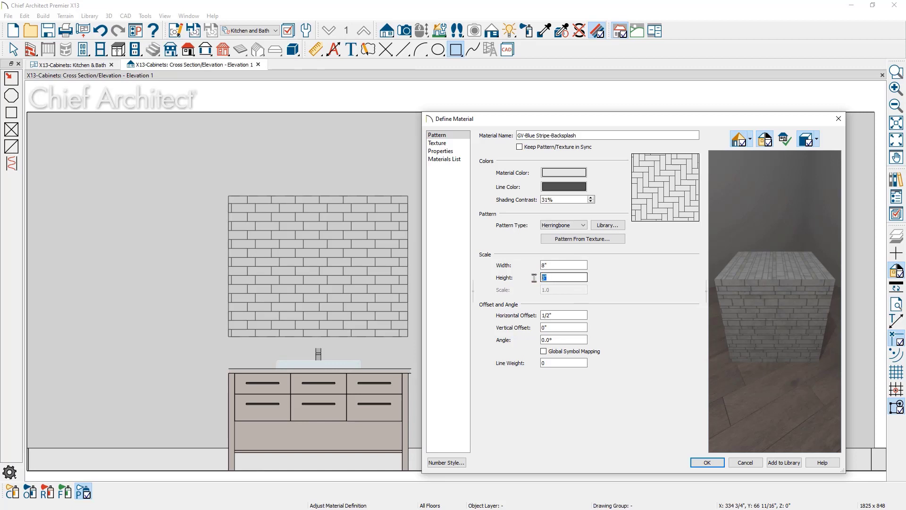
pyautogui.write('4')
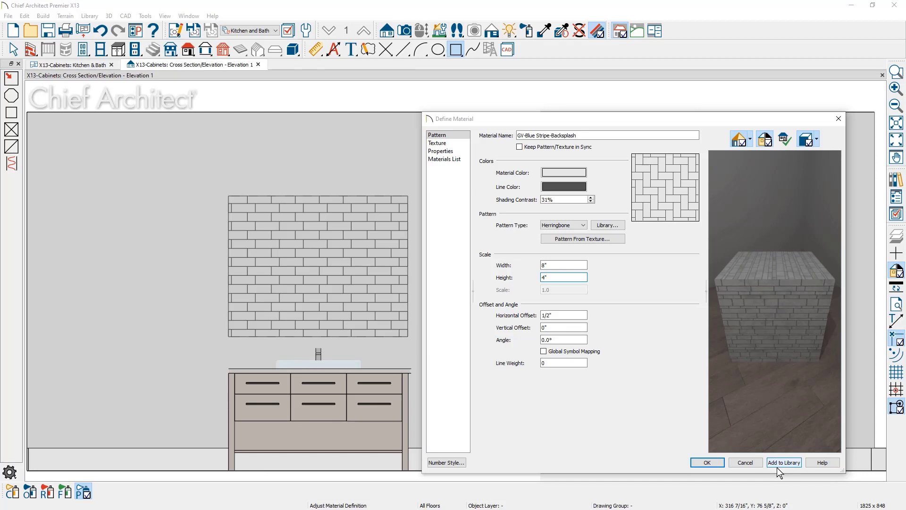
pyautogui.click(707, 462)
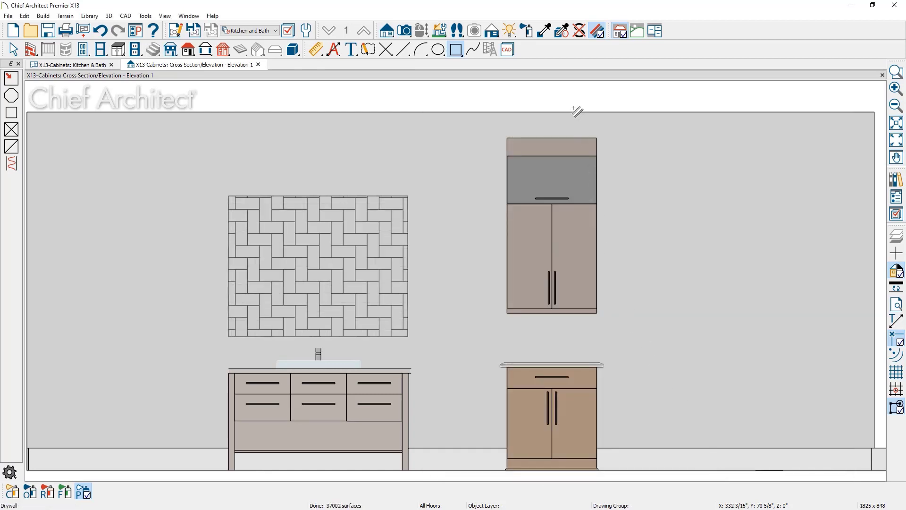
pyautogui.click(545, 38)
pyautogui.click(354, 278)
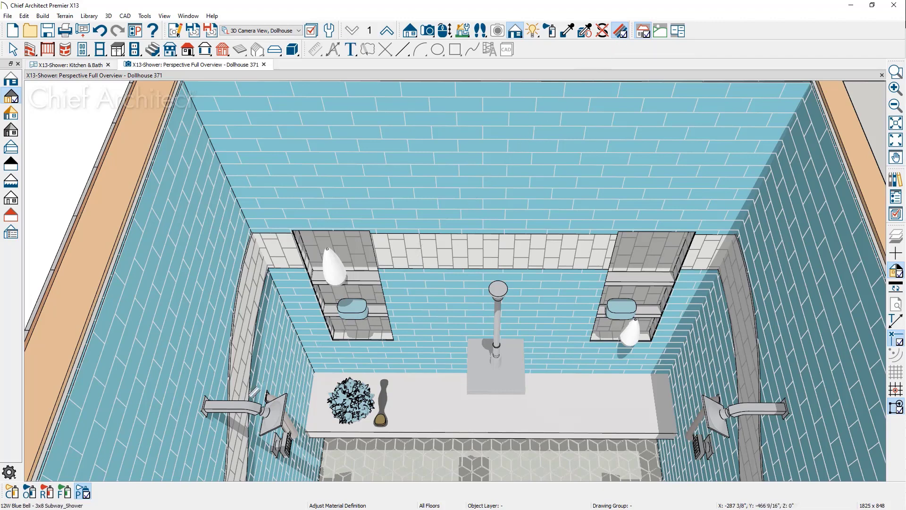
# Adjust the back wall's white accent band tile in component mode, creating a copy of its material named "130 White - 3x6 Subway".
pyautogui.click(12, 496)
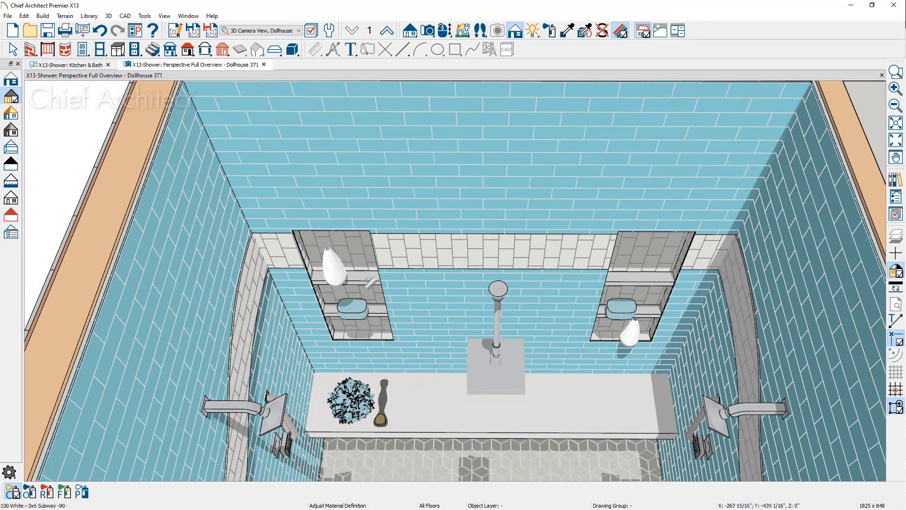
pyautogui.click(396, 260)
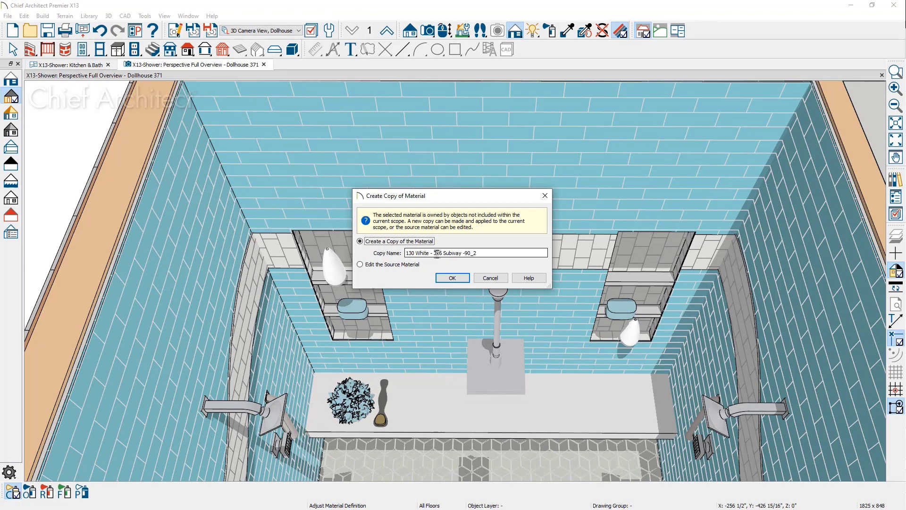
pyautogui.click(482, 251)
pyautogui.press('BackSpace')
pyautogui.press('BackSpace')
pyautogui.press('BackSpace')
pyautogui.press('BackSpace')
pyautogui.press('BackSpace')
pyautogui.press('BackSpace')
pyautogui.click(457, 278)
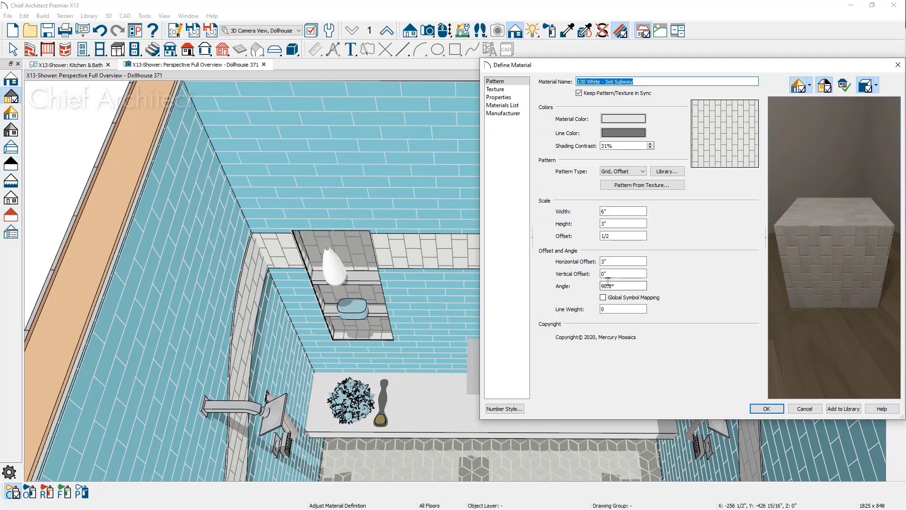
# Set the copied subway tile material's pattern angle to 0° and apply it to the accent band.
pyautogui.moveTo(622, 286); pyautogui.dragTo(588, 292)
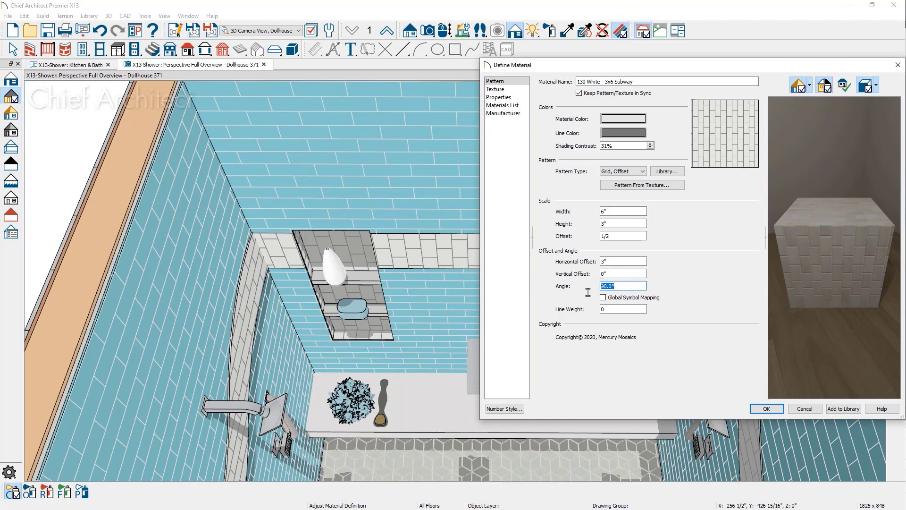
pyautogui.write('0')
pyautogui.click(765, 408)
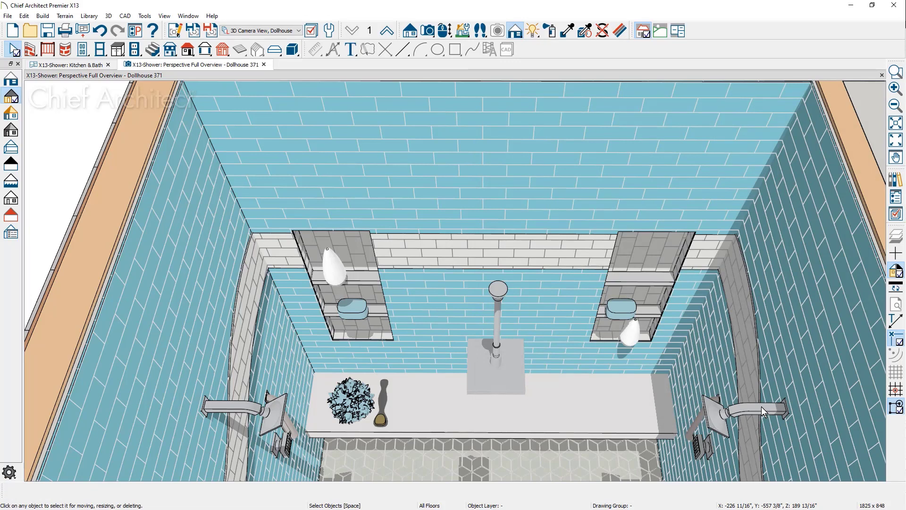